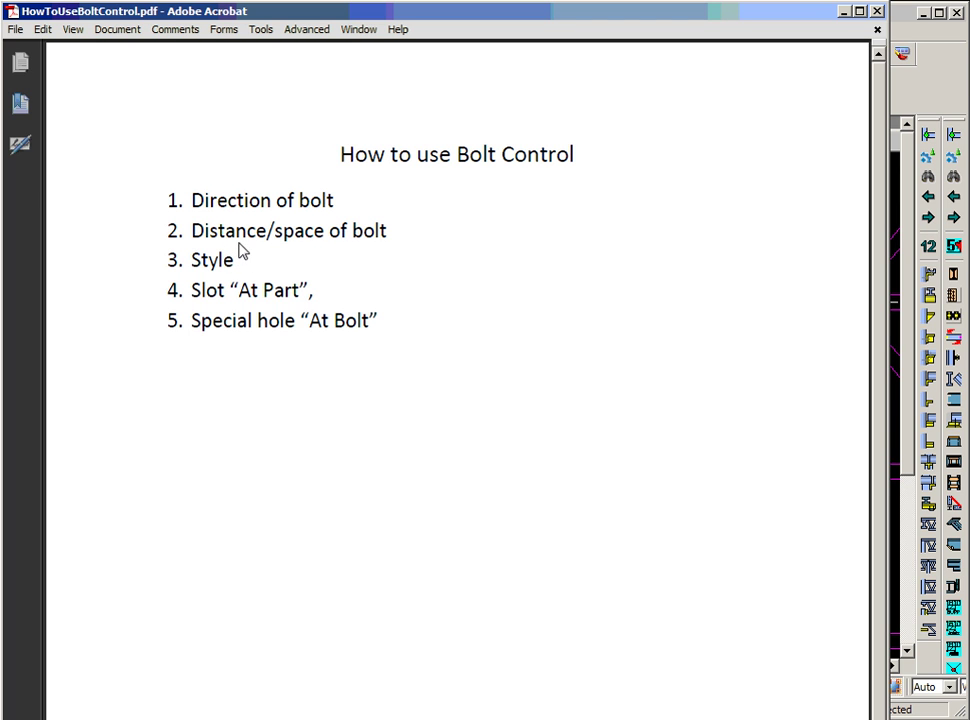
Step: Switch to Tekla Structures and examine the assembly and direction choices in the ShearPlate bolt data
{"action": "left_click", "coordinate": [843, 13]}
{"action": "mouse_move", "coordinate": [607, 352]}
{"action": "middle_mouse_down"}
{"action": "mouse_move", "coordinate": [634, 336]}
{"action": "mouse_move", "coordinate": [589, 351]}
{"action": "middle_mouse_up"}
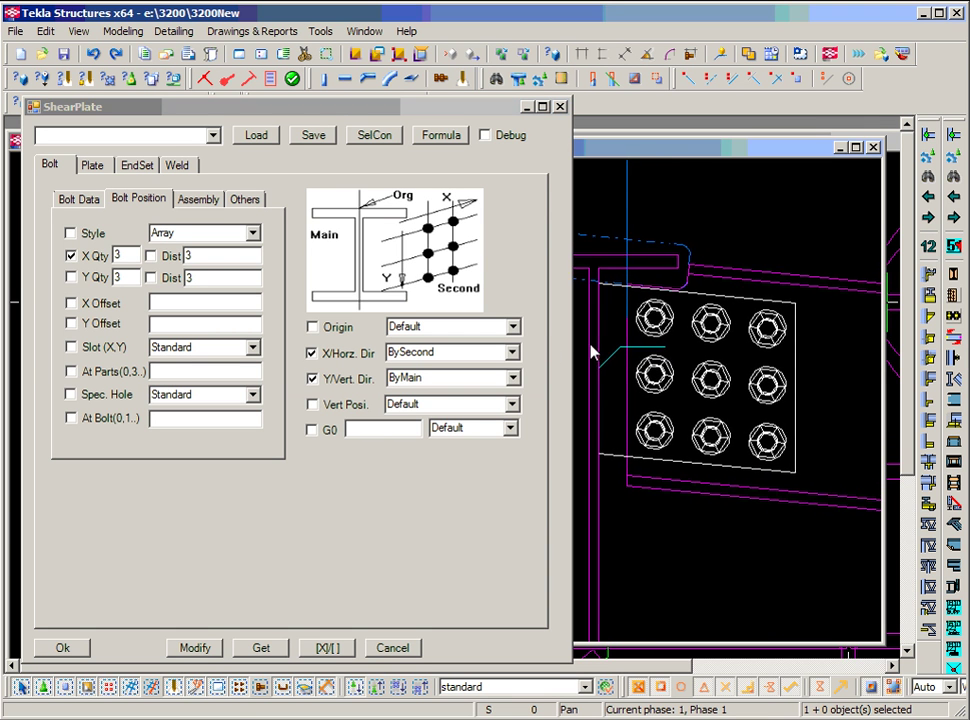
{"action": "left_click", "coordinate": [80, 200]}
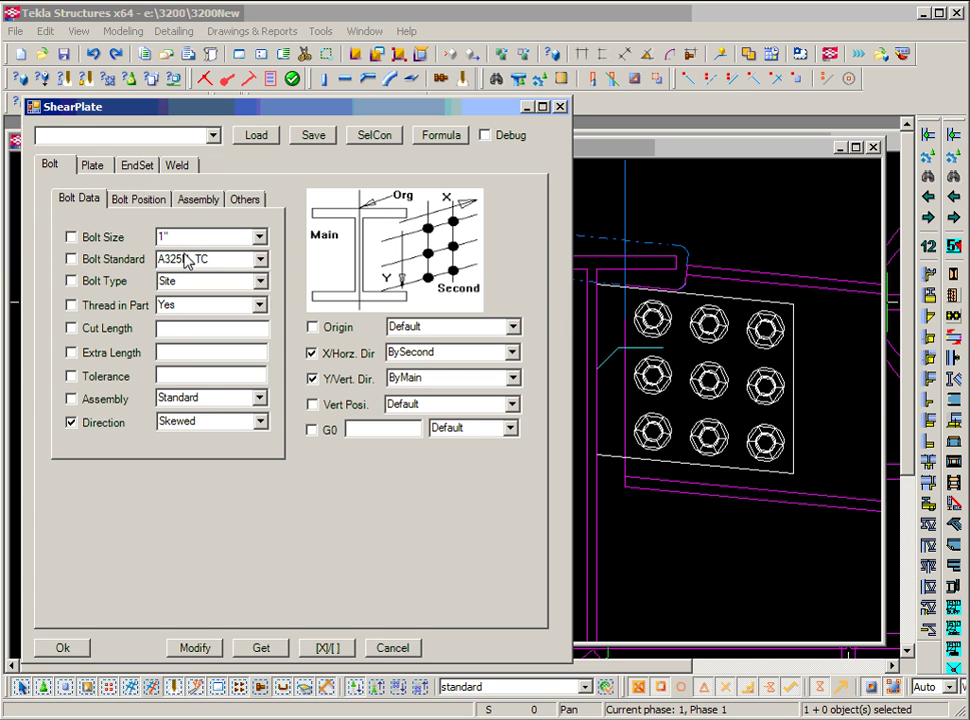
{"action": "left_click", "coordinate": [257, 399]}
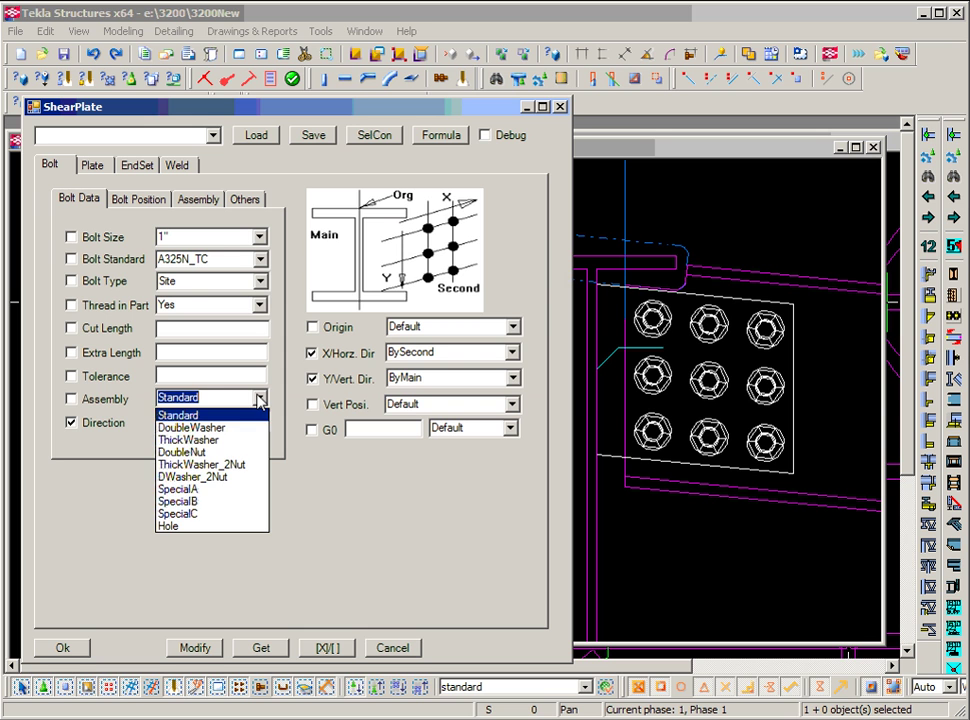
{"action": "left_click", "coordinate": [251, 399]}
{"action": "key", "text": "Tab"}
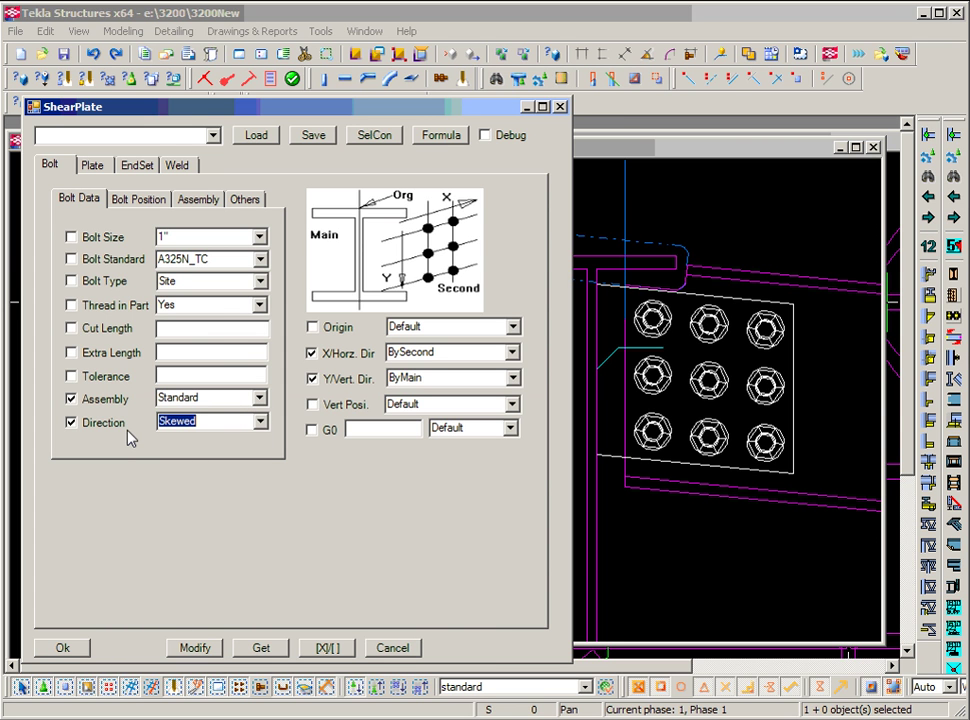
{"action": "left_click", "coordinate": [261, 423]}
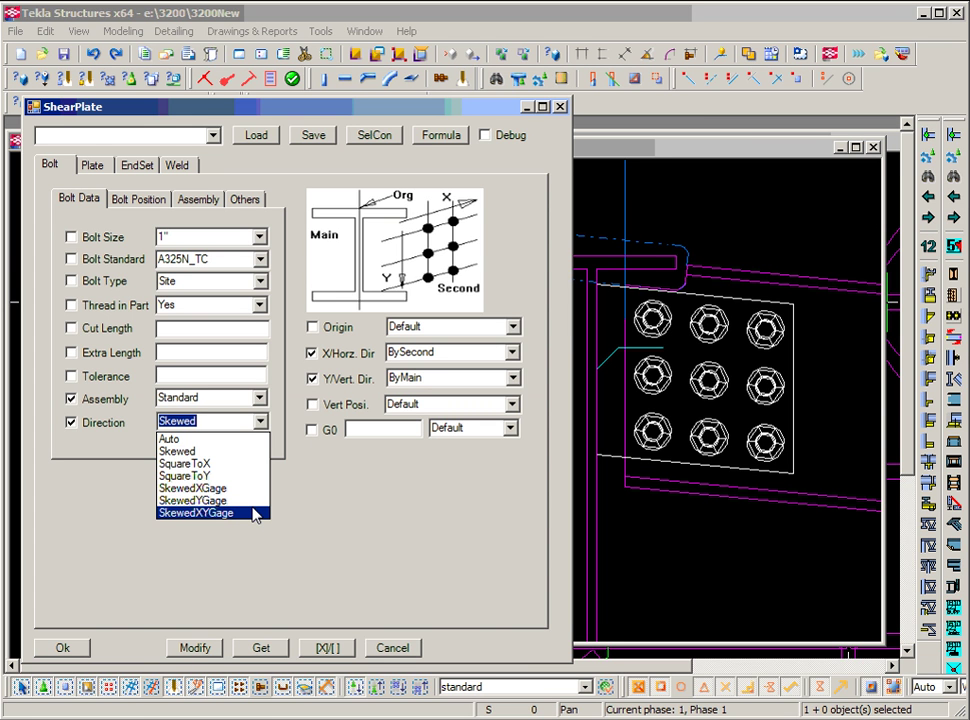
{"action": "left_click", "coordinate": [300, 511]}
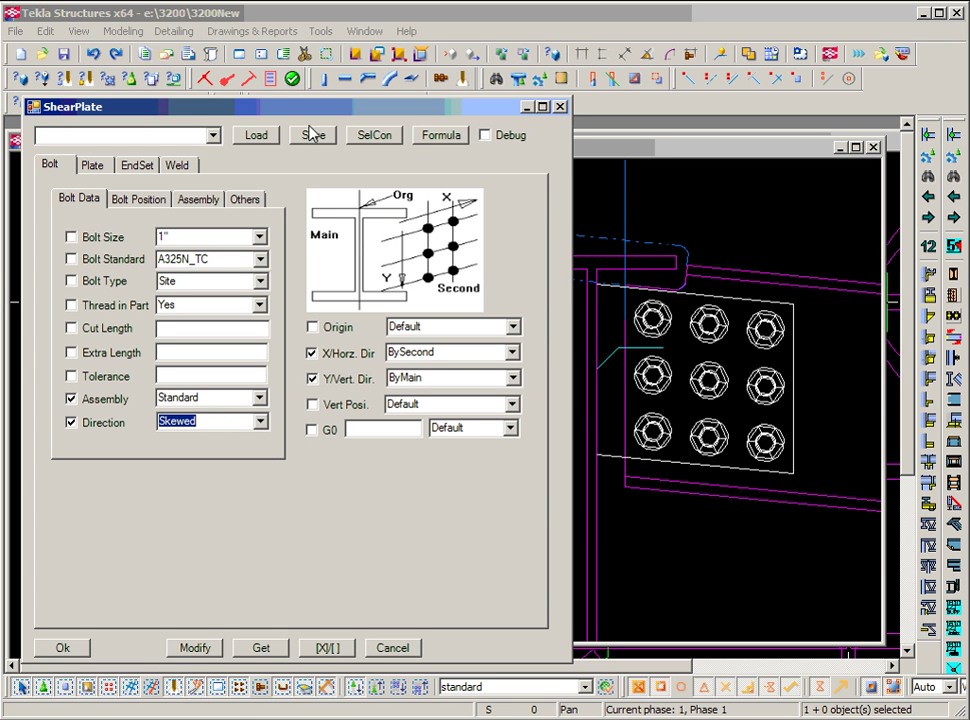
Step: Open the help of the Connection Application and look up "bolt control" in its index
{"action": "left_click", "coordinate": [270, 80]}
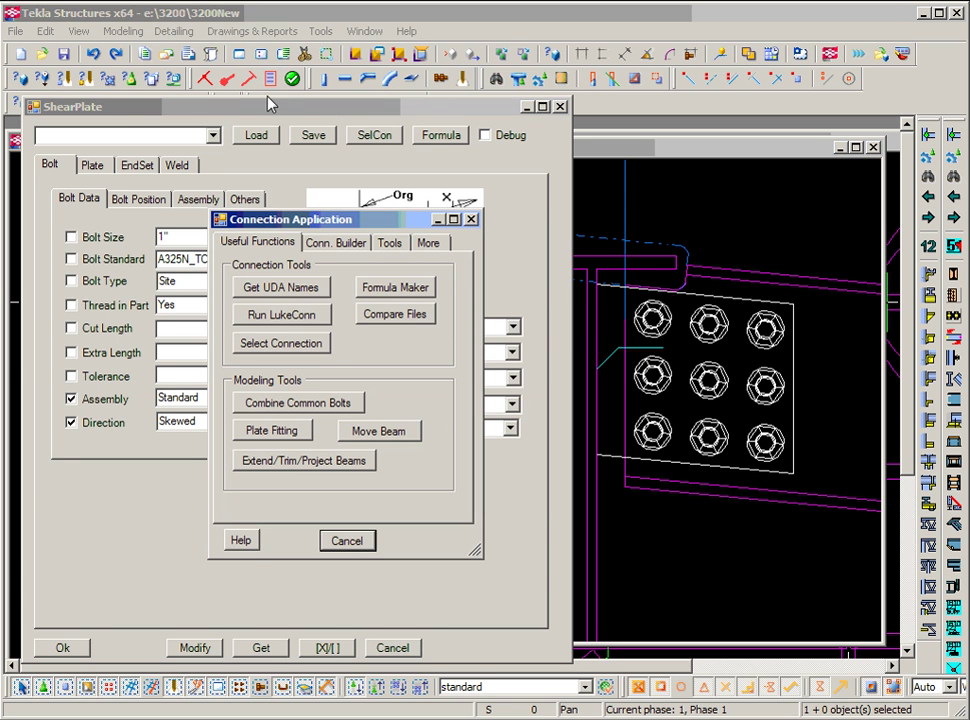
{"action": "left_click", "coordinate": [241, 541]}
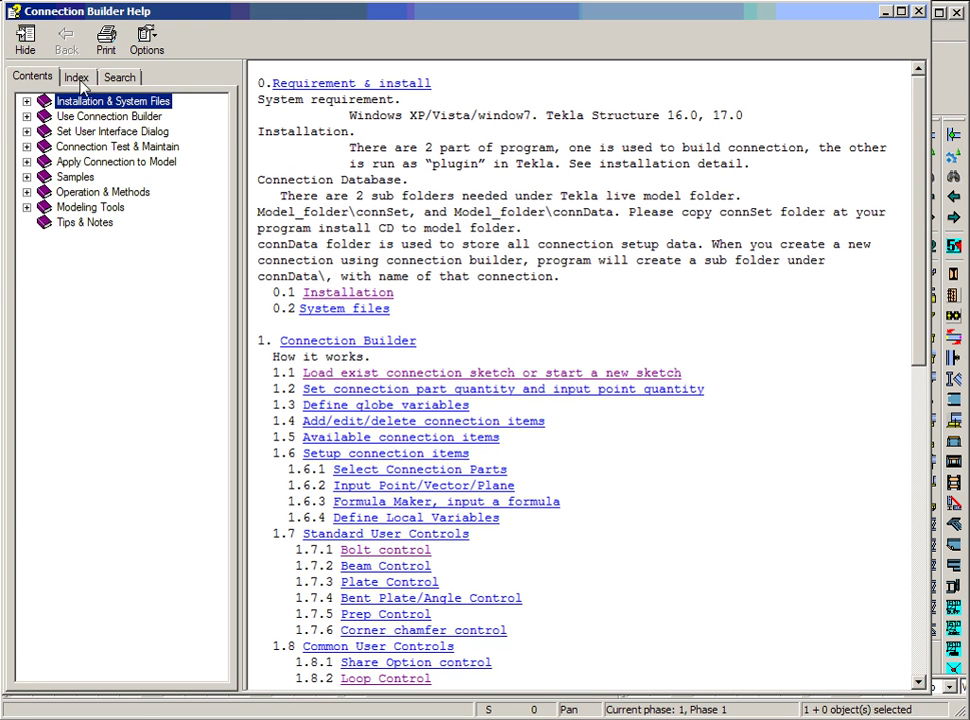
{"action": "left_click", "coordinate": [78, 78]}
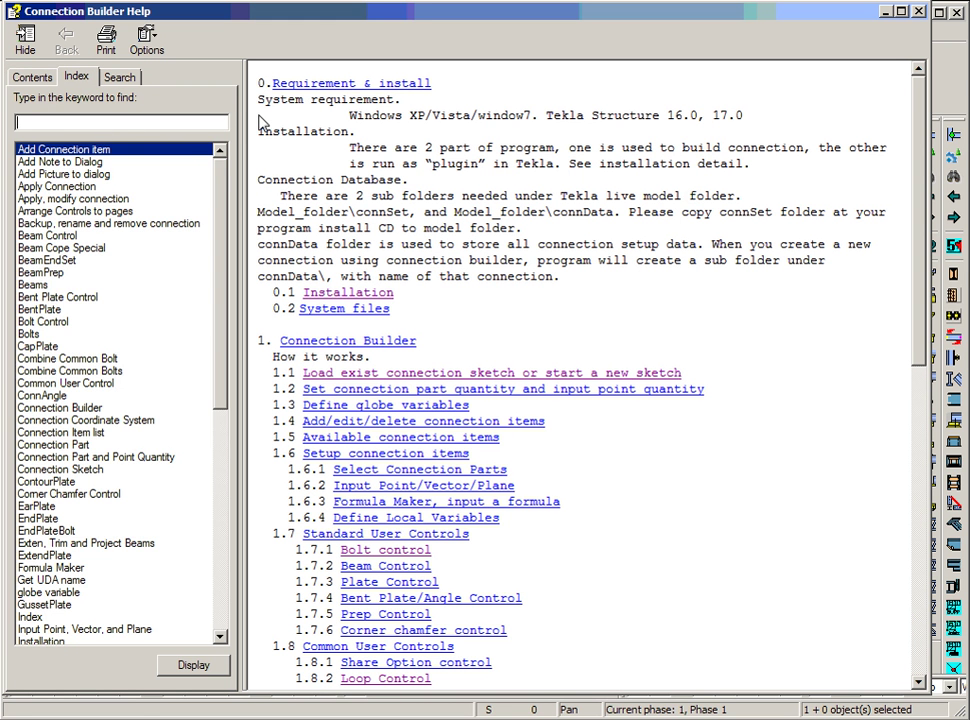
{"action": "type", "text": "bolt control"}
{"action": "key", "text": "Return"}
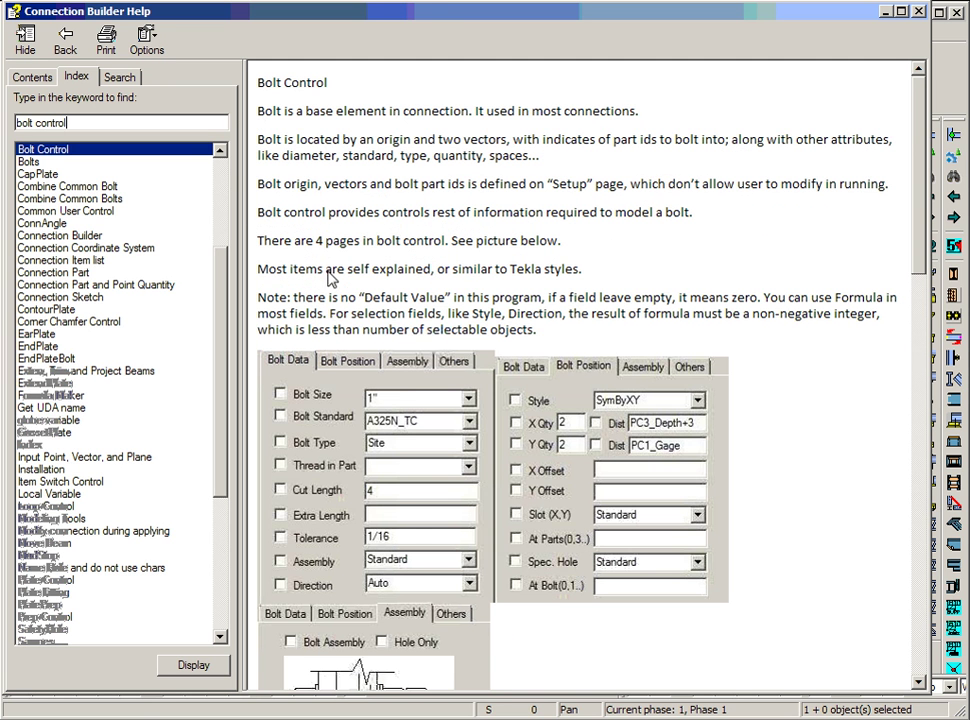
Step: Examine the bolt direction diagrams from Auto to SkewedXYGage, then put away the help and the Connection Application
{"action": "left_click_drag", "start_coordinate": [920, 225], "coordinate": [910, 562]}
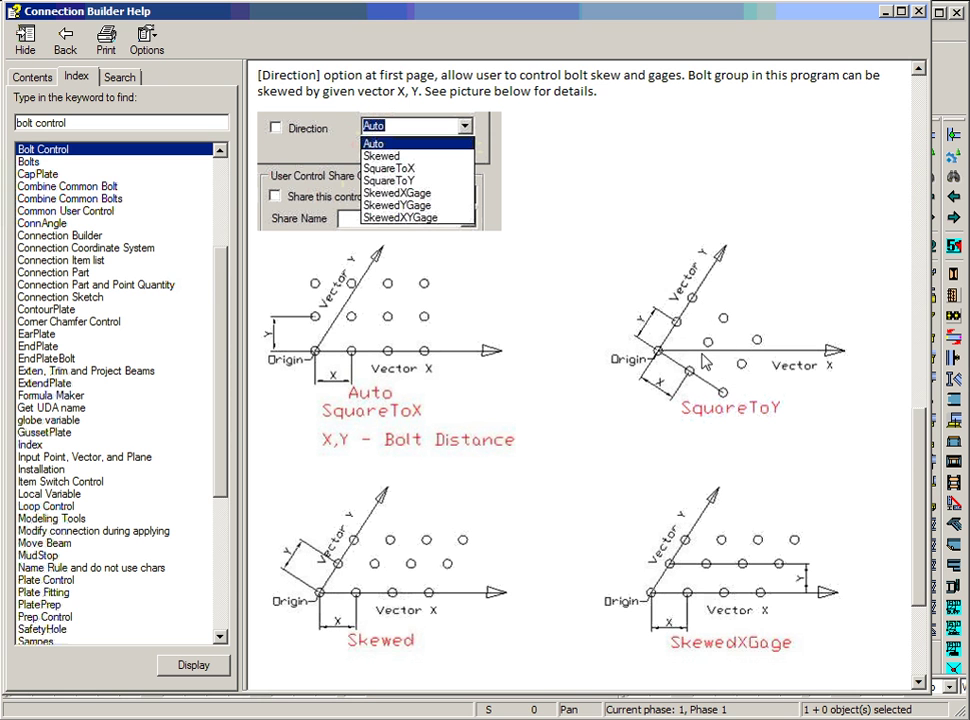
{"action": "scroll", "coordinate": [380, 485], "scroll_direction": "down", "scroll_amount": 4}
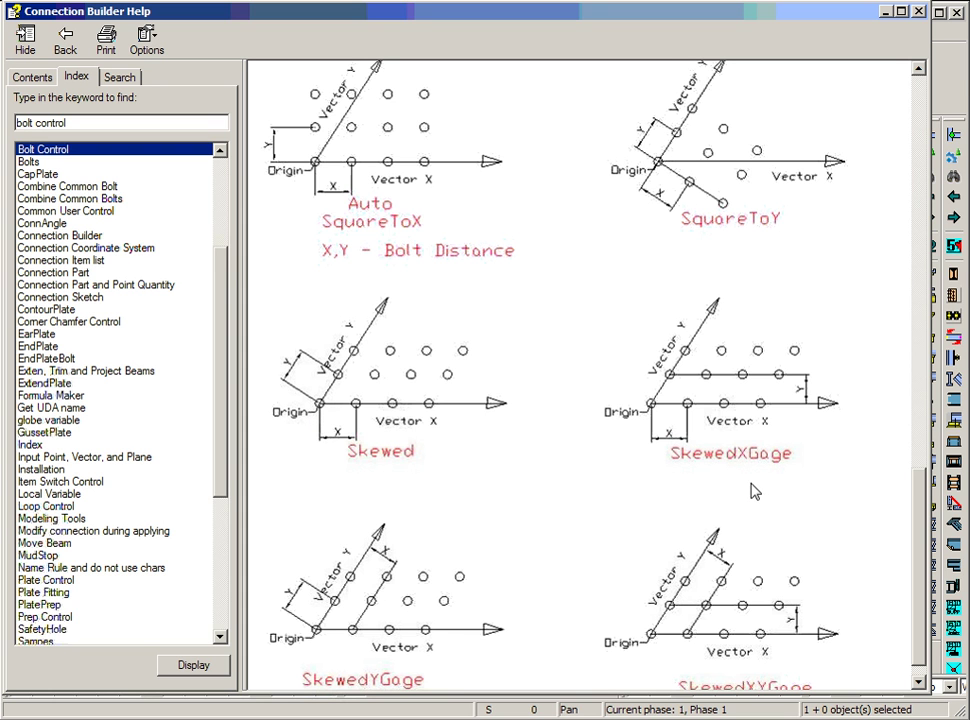
{"action": "scroll", "coordinate": [756, 489], "scroll_direction": "down", "scroll_amount": 1}
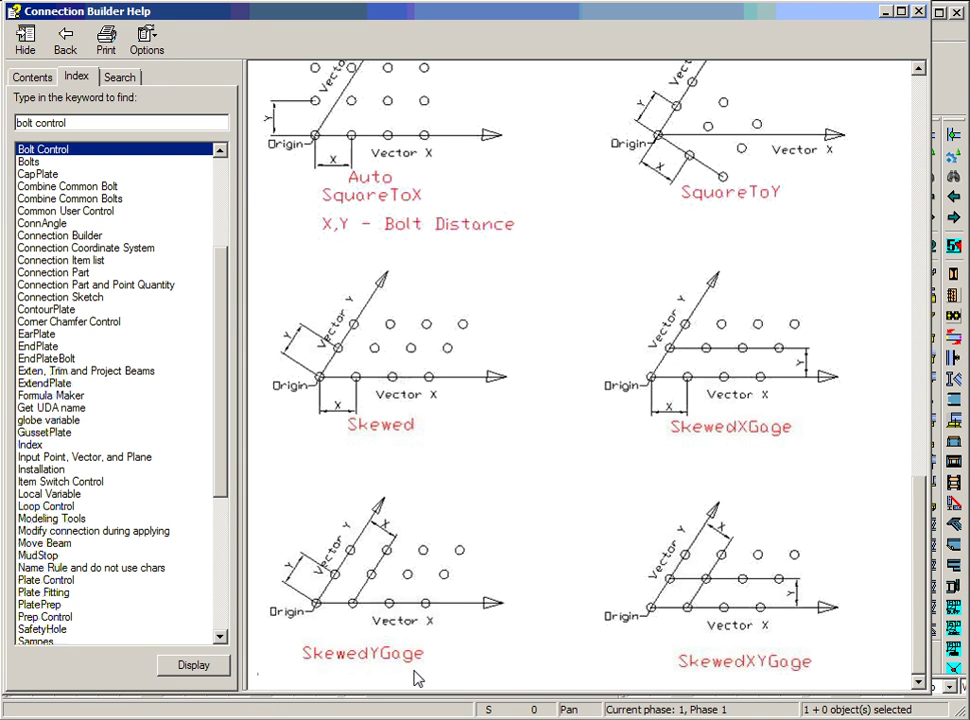
{"action": "left_click", "coordinate": [886, 14]}
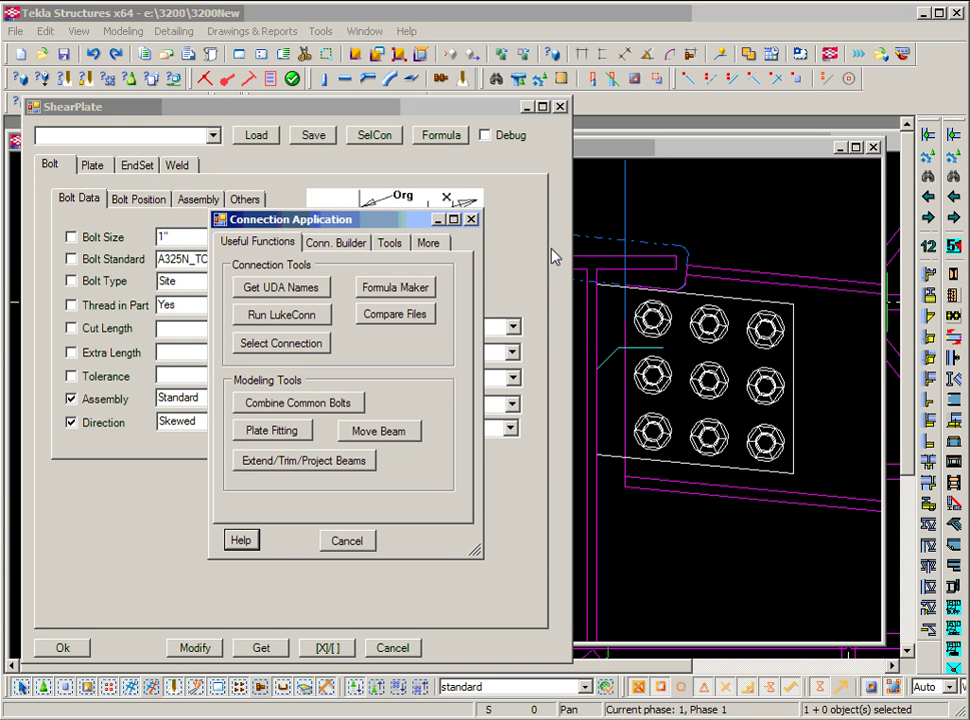
{"action": "left_click", "coordinate": [347, 541]}
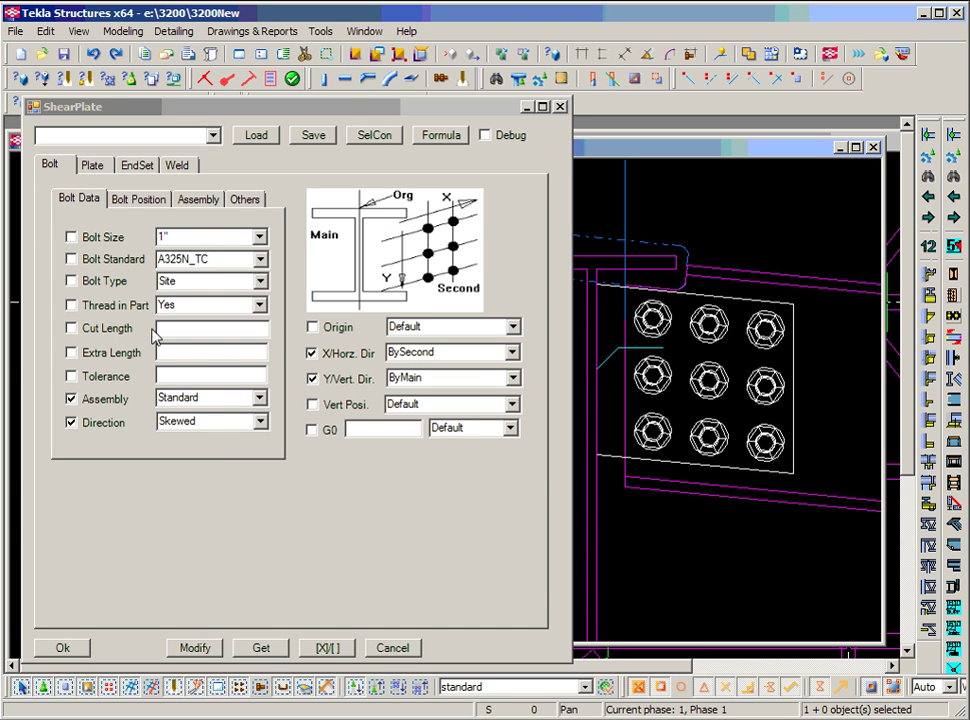
Step: Examine the available bolt position styles and keep the Array style
{"action": "left_click", "coordinate": [142, 201]}
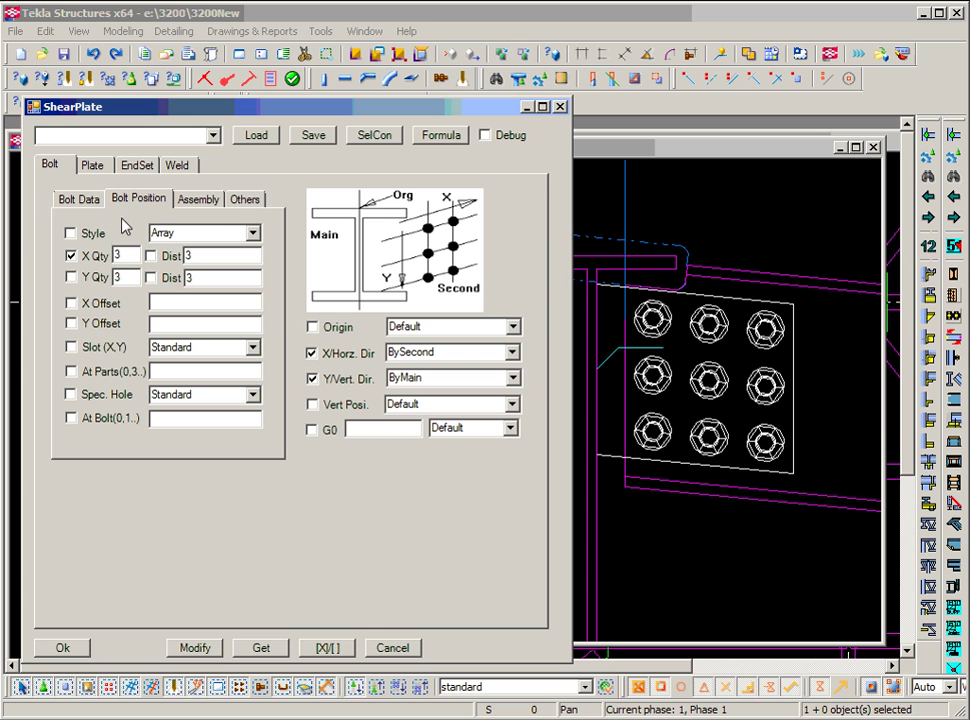
{"action": "left_click", "coordinate": [254, 233]}
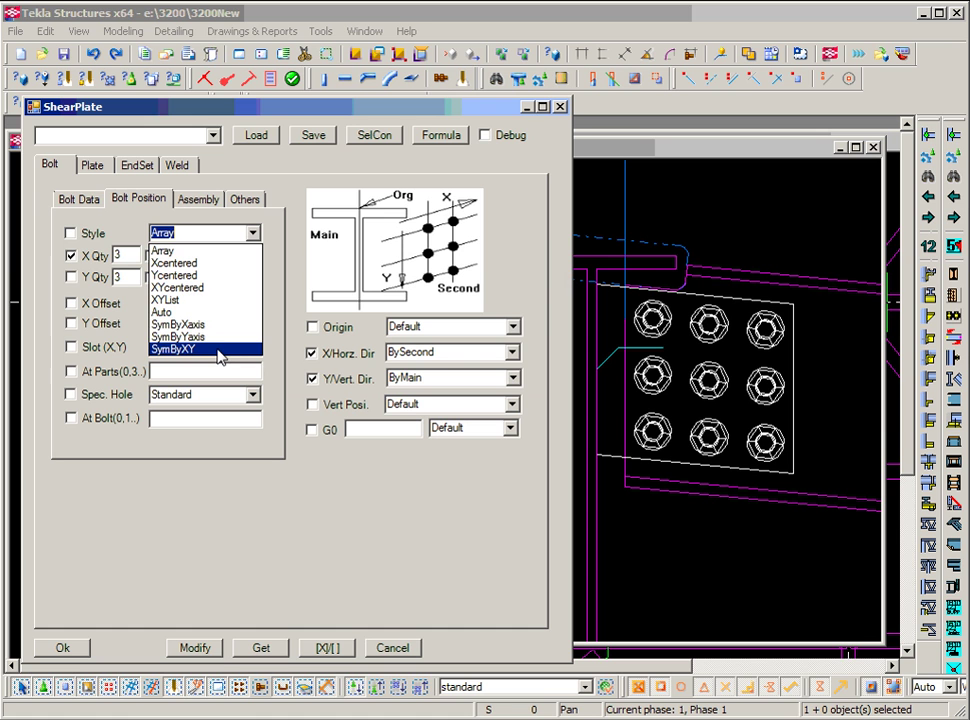
{"action": "left_click", "coordinate": [275, 284]}
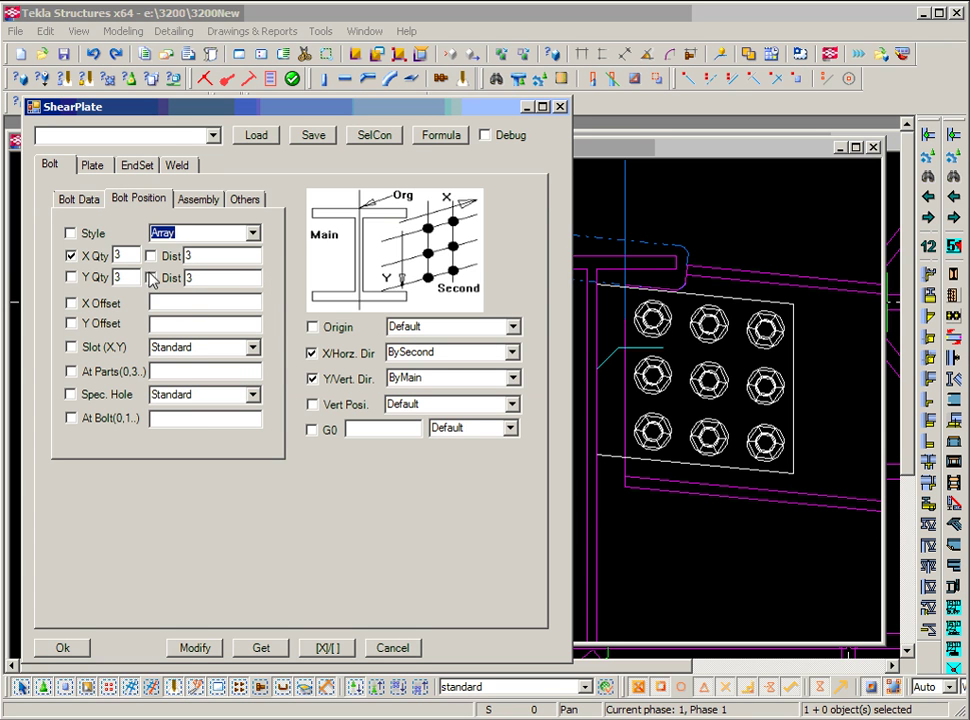
Step: Set the X spacing of the bolt group to the distance list 3,4,5
{"action": "left_click", "coordinate": [118, 256]}
{"action": "left_click", "coordinate": [212, 261]}
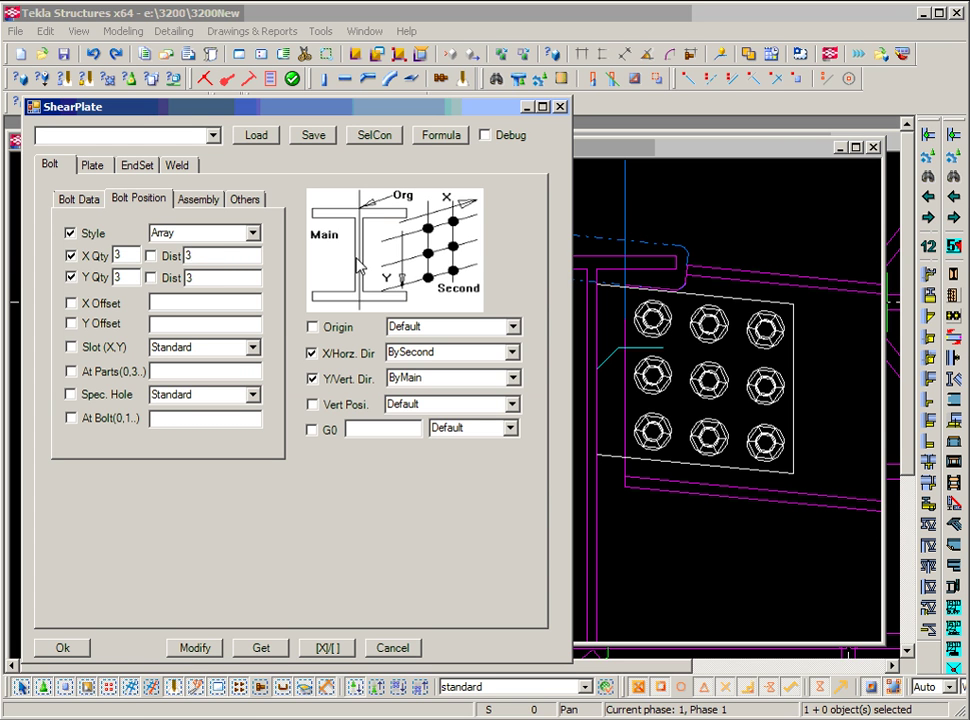
{"action": "type", "text": "."}
{"action": "type", "text": "4"}
{"action": "type", "text": ","}
{"action": "type", "text": "5"}
Step: Activate the X and Y offsets of the bolt group and leave both values empty
{"action": "left_click", "coordinate": [162, 300]}
{"action": "left_click", "coordinate": [168, 325]}
{"action": "left_click", "coordinate": [169, 306]}
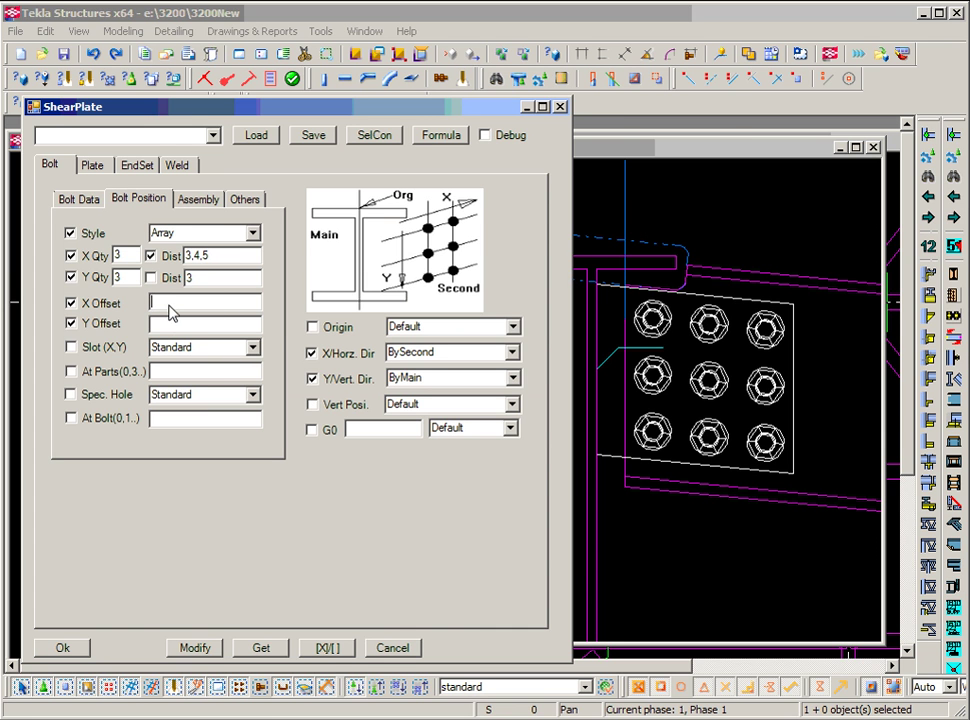
{"action": "left_click", "coordinate": [168, 324]}
Step: Enter a custom slot size of 1,2 instead of a preset slot and activate the At Parts setting with no value
{"action": "left_click", "coordinate": [255, 349]}
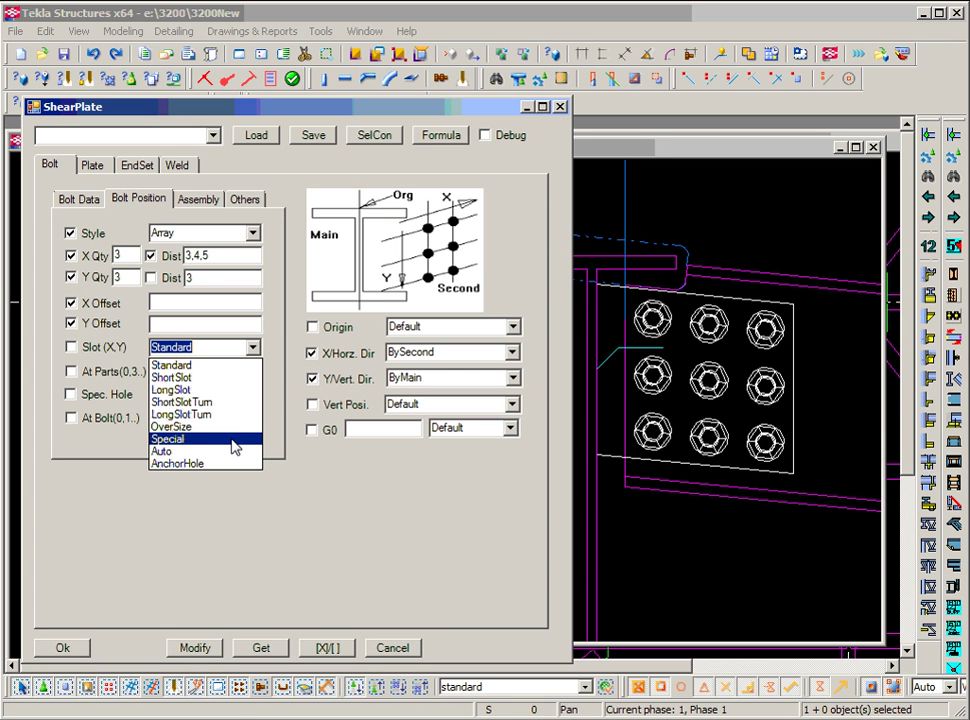
{"action": "left_click", "coordinate": [235, 447]}
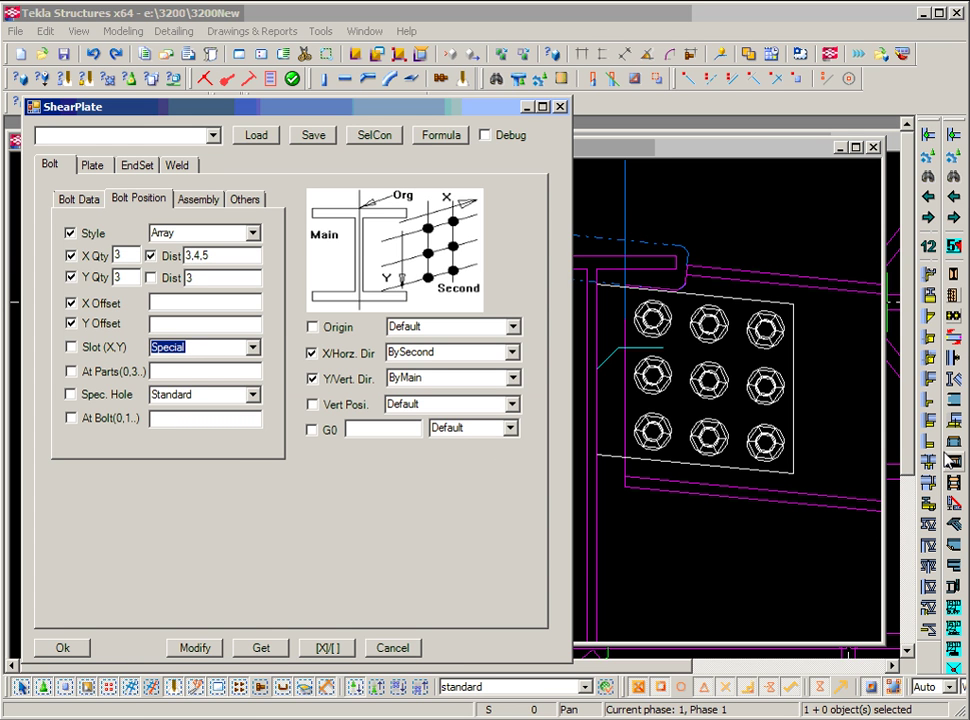
{"action": "type", "text": "1,2"}
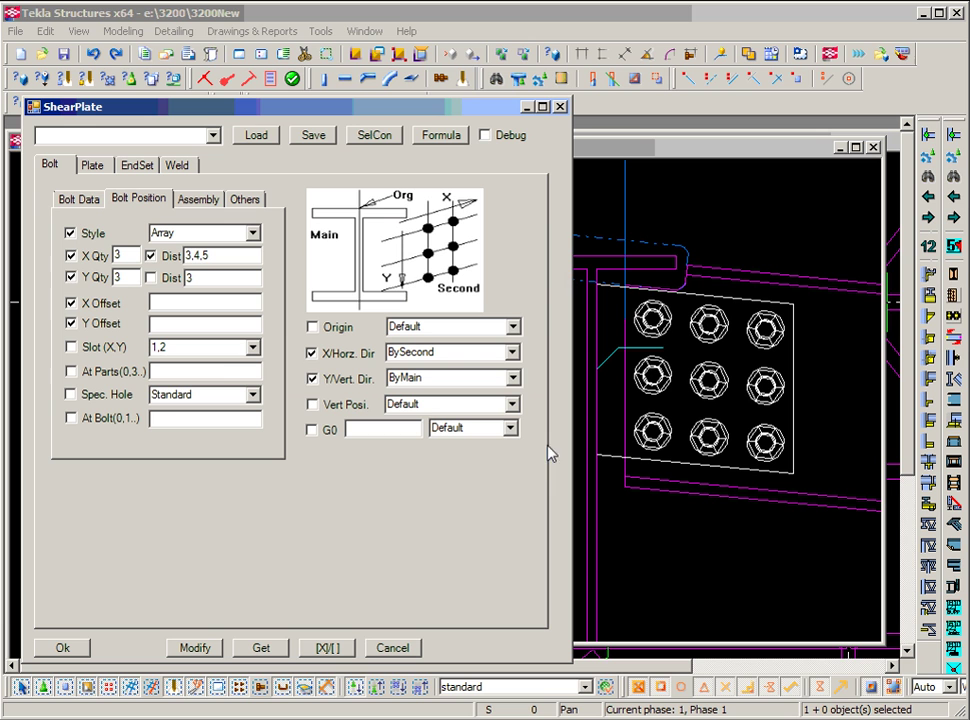
{"action": "left_click", "coordinate": [237, 371]}
{"action": "left_click", "coordinate": [252, 348]}
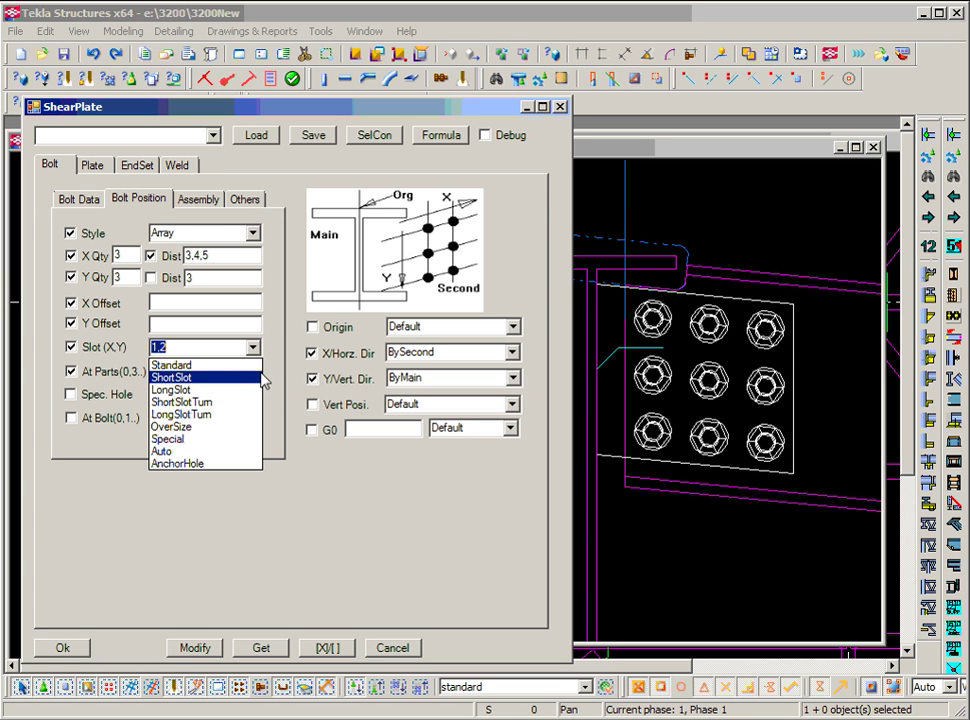
{"action": "left_click", "coordinate": [278, 383]}
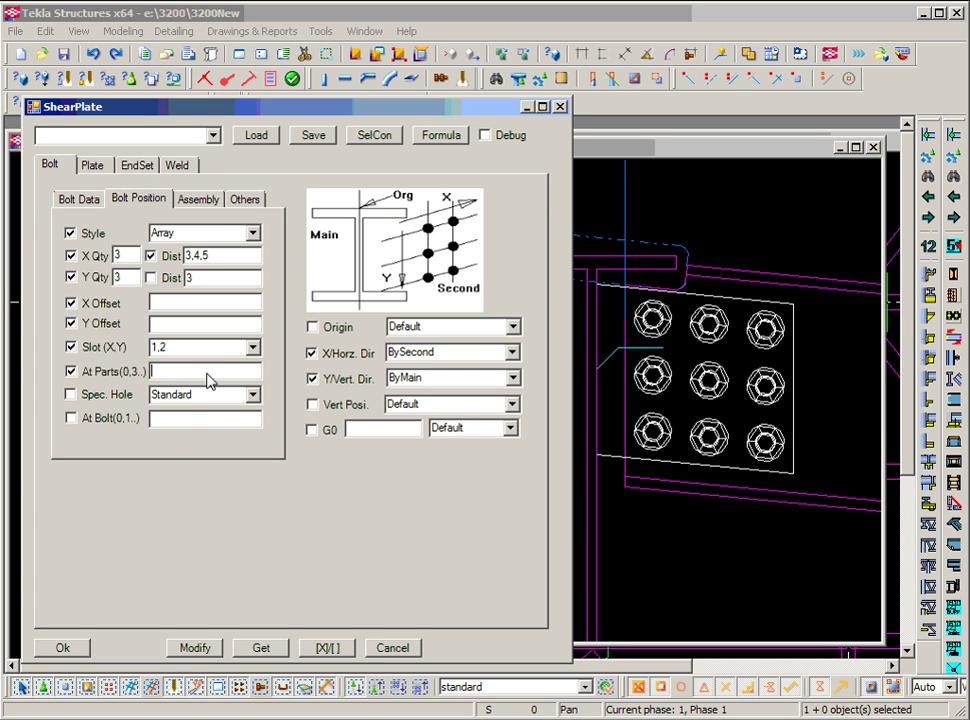
Step: Choose LongSlot as the special hole type and go to the At Bolt value
{"action": "left_click", "coordinate": [252, 396]}
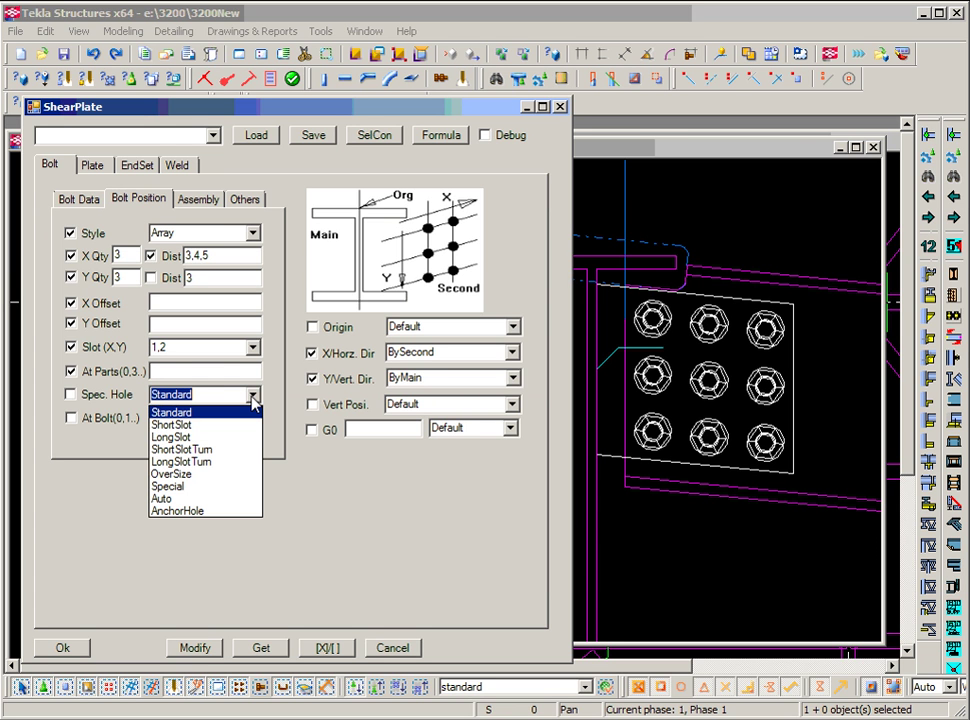
{"action": "left_click", "coordinate": [253, 396]}
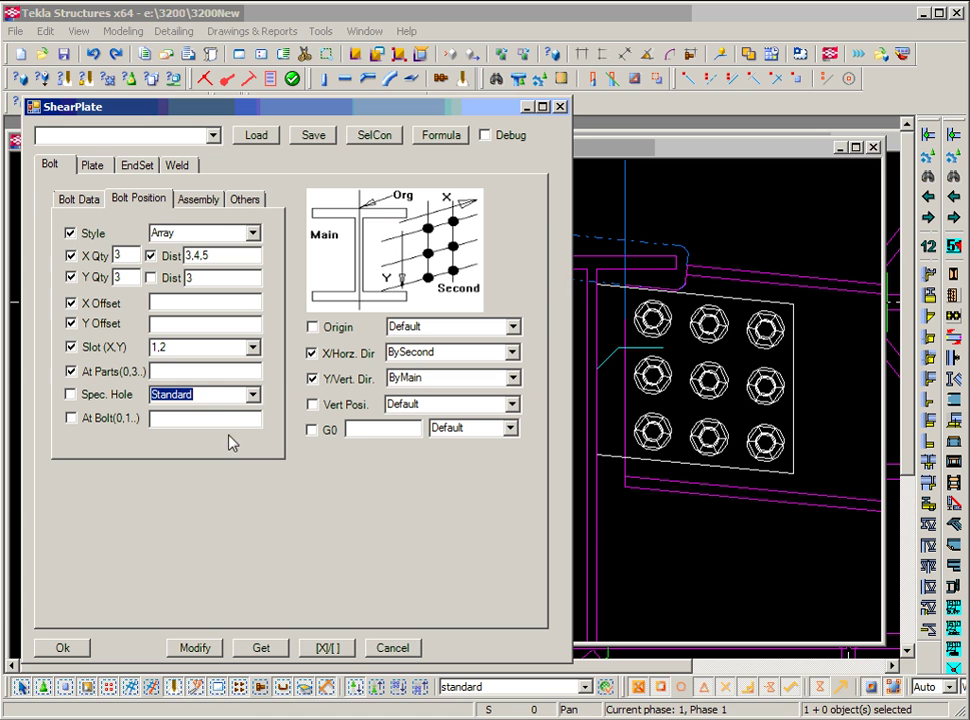
{"action": "left_click", "coordinate": [253, 396]}
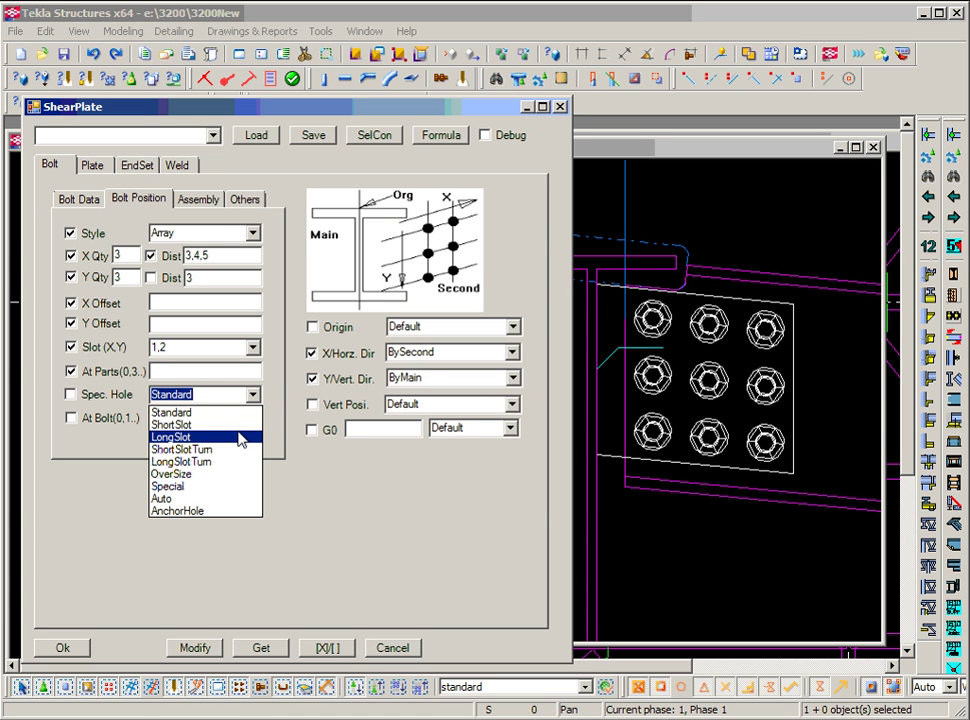
{"action": "left_click", "coordinate": [244, 438]}
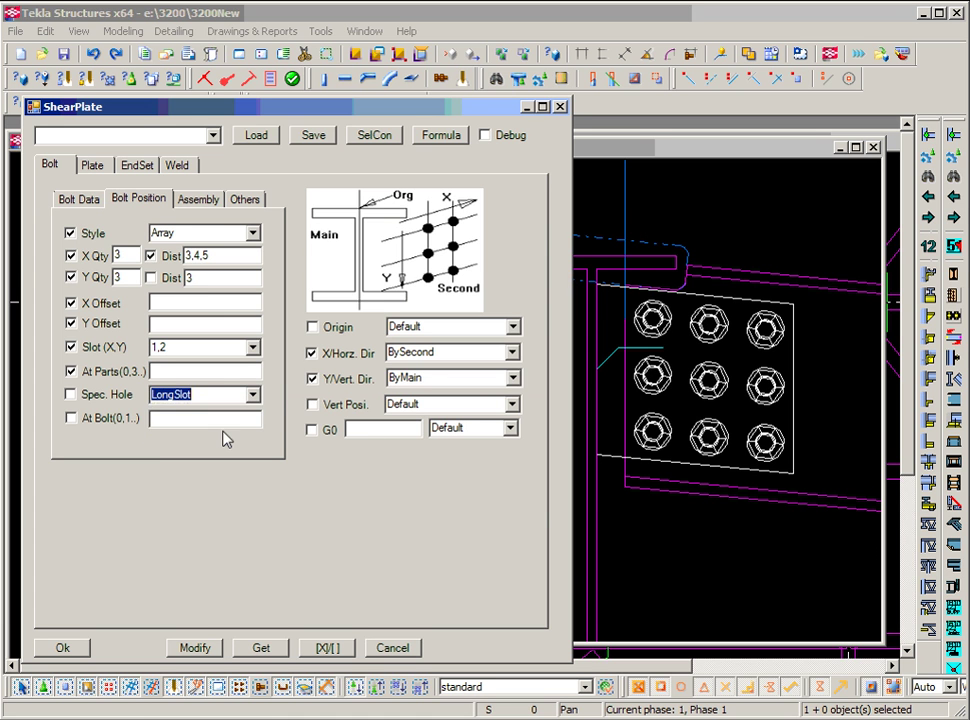
{"action": "left_click", "coordinate": [162, 427]}
Step: Toggle the Hole Only option in the bolt assembly settings and bring up the Eliminate Bolts setting
{"action": "left_click", "coordinate": [199, 201]}
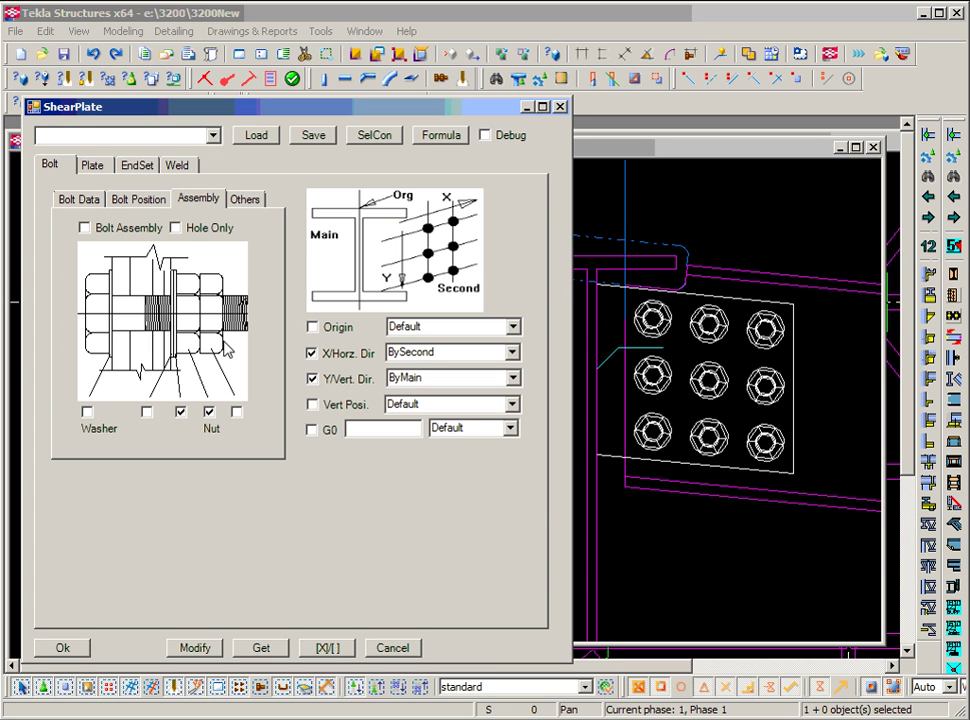
{"action": "left_click", "coordinate": [177, 229]}
{"action": "left_click", "coordinate": [243, 199]}
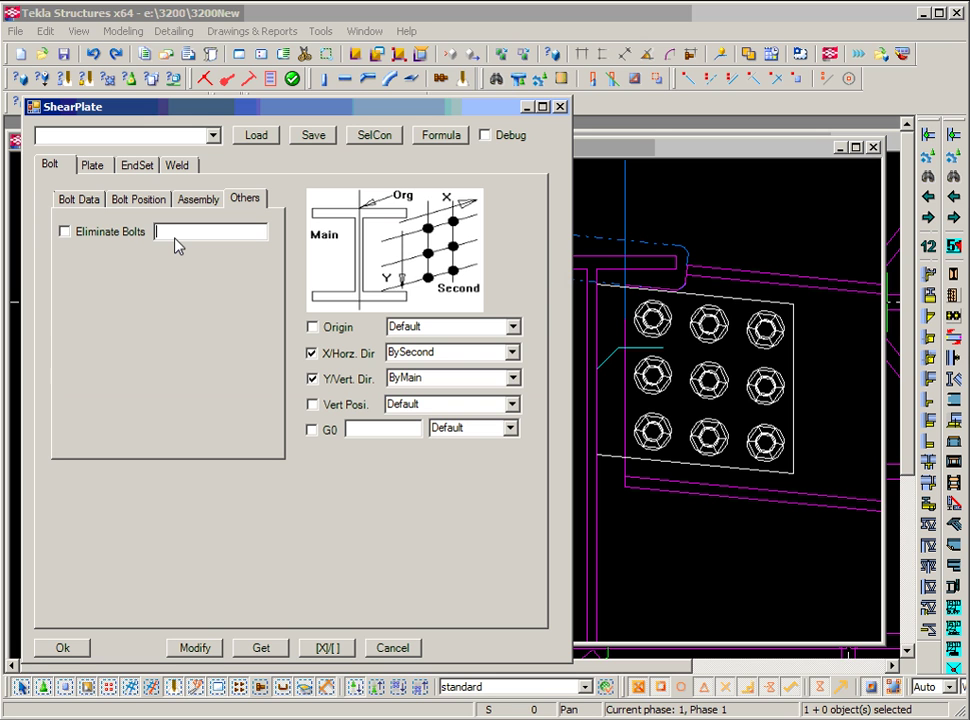